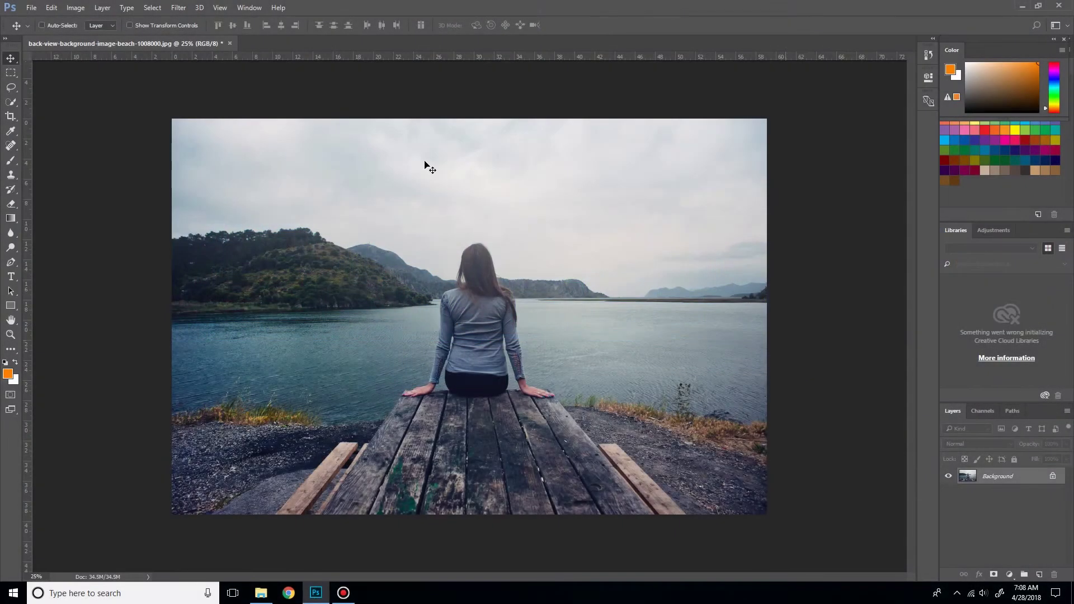
- Duplicate the Background layer to create a Background copy layer
left_click(984, 479)
right_click(984, 479)
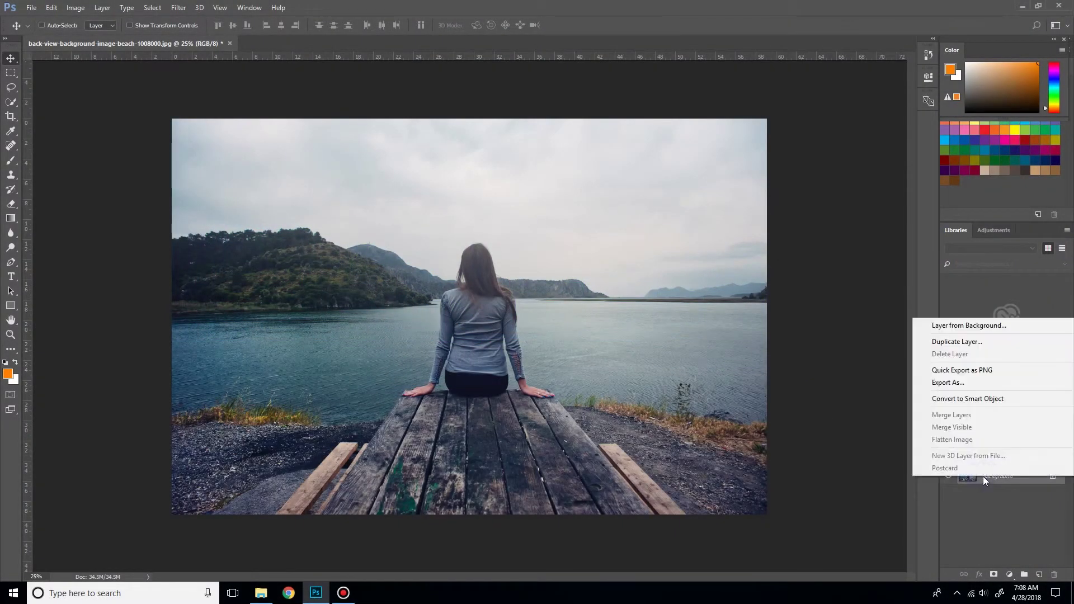
left_click(961, 340)
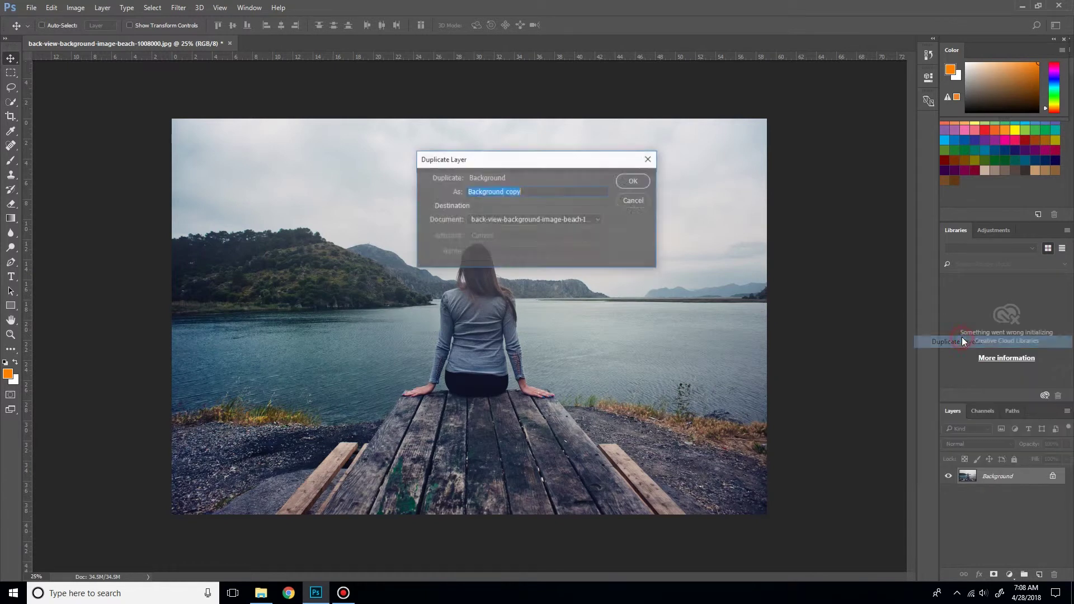
left_click(624, 178)
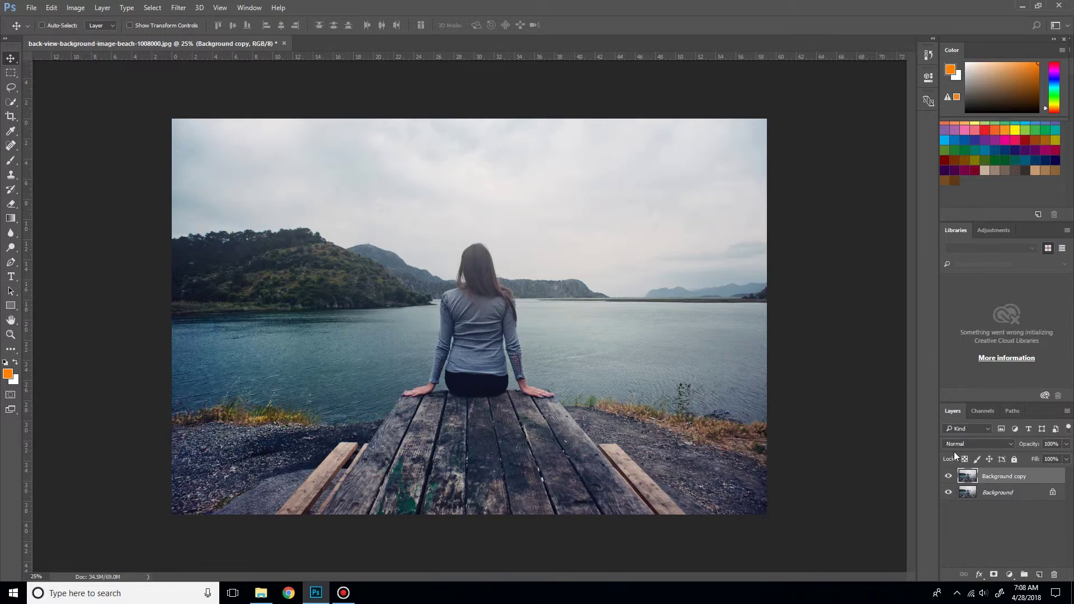
- Convert the Background copy layer into a smart object
right_click(988, 480)
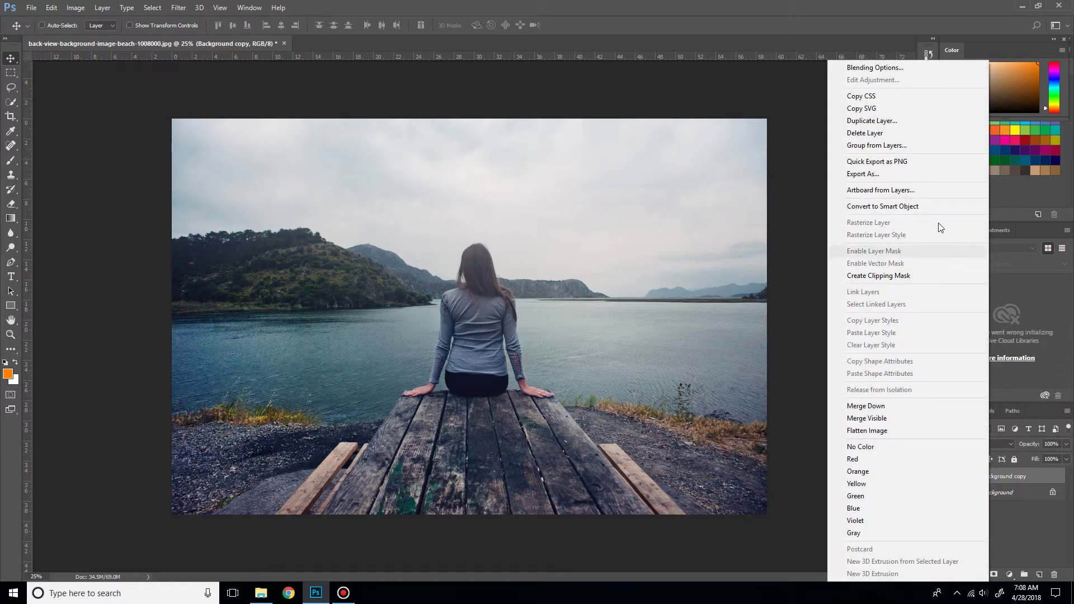
left_click(931, 208)
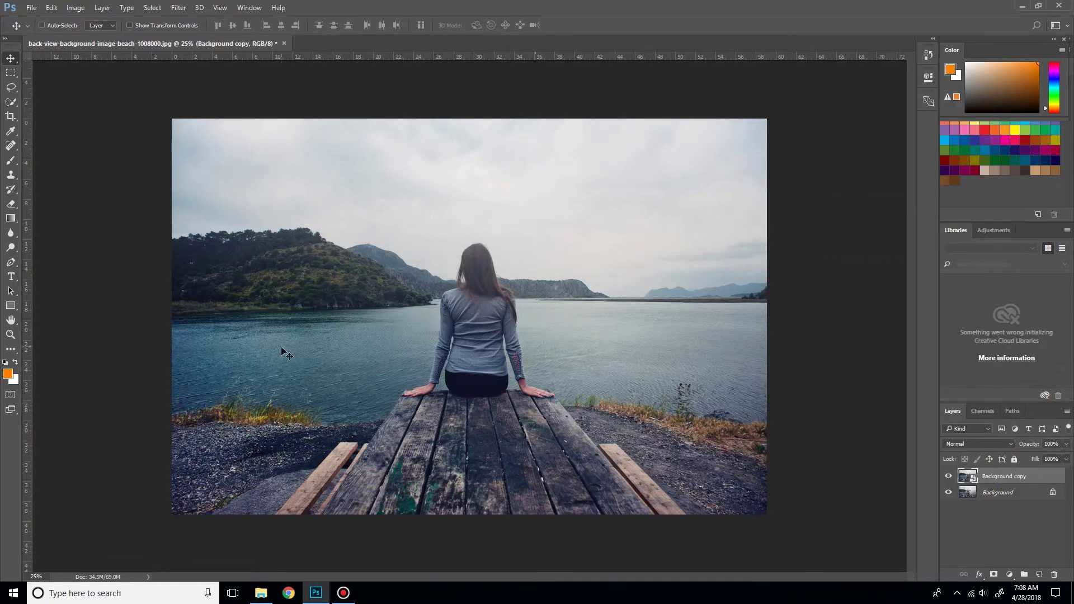
left_click(179, 8)
- Open the Camera Raw Filter on the smart object and reset Tint to 0
left_click(193, 72)
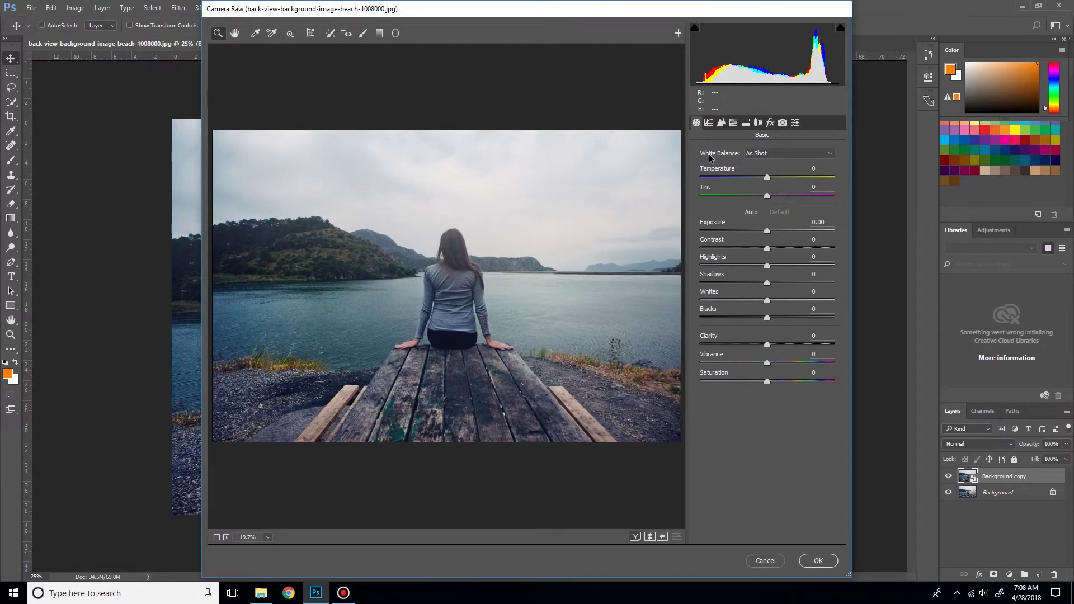
left_click_drag(766, 197, 763, 196)
left_click_drag(763, 195, 767, 195)
double_click(766, 195)
- Set Exposure to +0.35, Contrast to +25 and Highlights to -100
left_click_drag(767, 230, 773, 231)
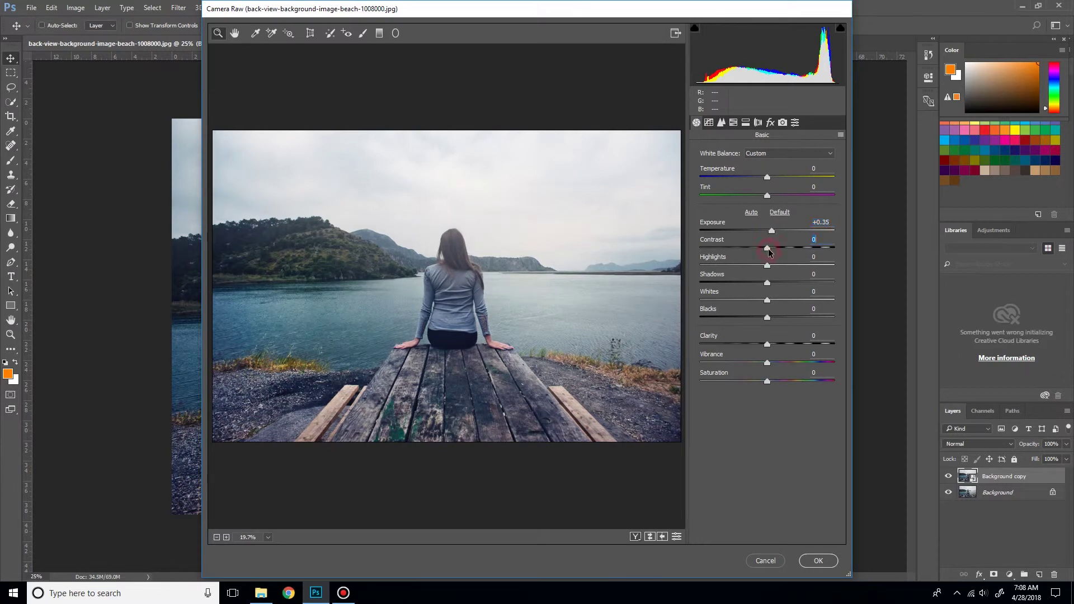
left_click_drag(768, 249, 782, 249)
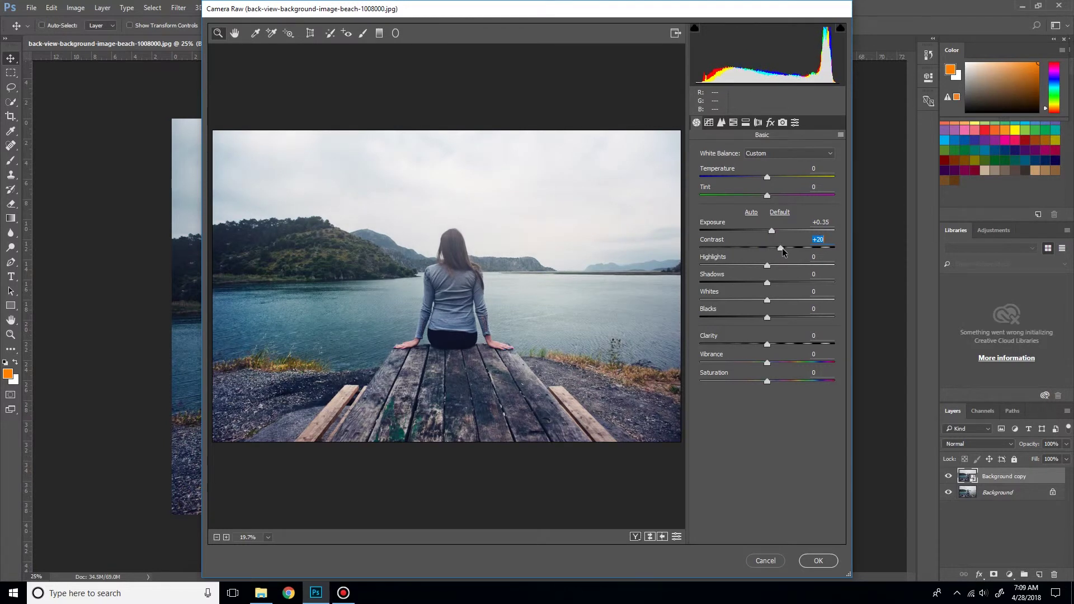
left_click_drag(782, 247, 785, 248)
left_click_drag(769, 267, 686, 267)
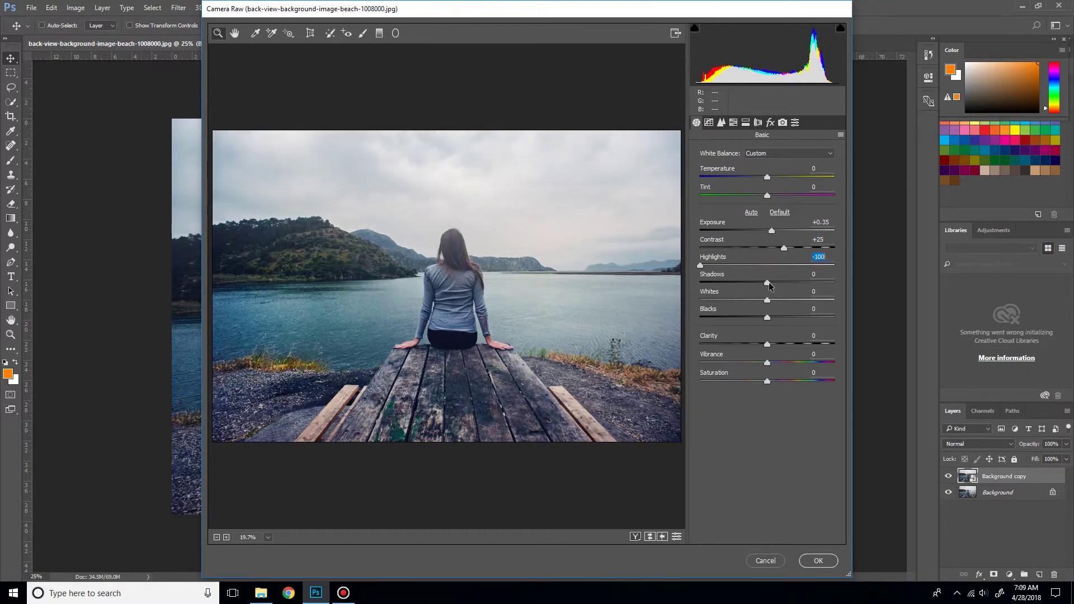
- Adjust the Basic sliders: Shadows +19, Blacks -7, Clarity +25, Vibrance +40, Saturation -10
left_click_drag(767, 281, 779, 284)
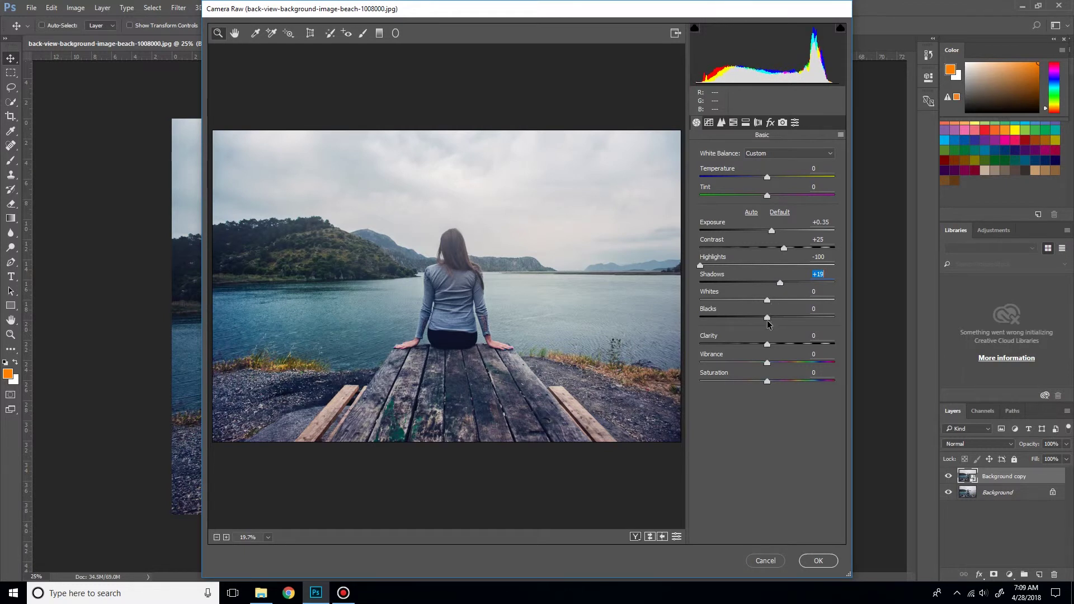
left_click_drag(768, 317, 783, 344)
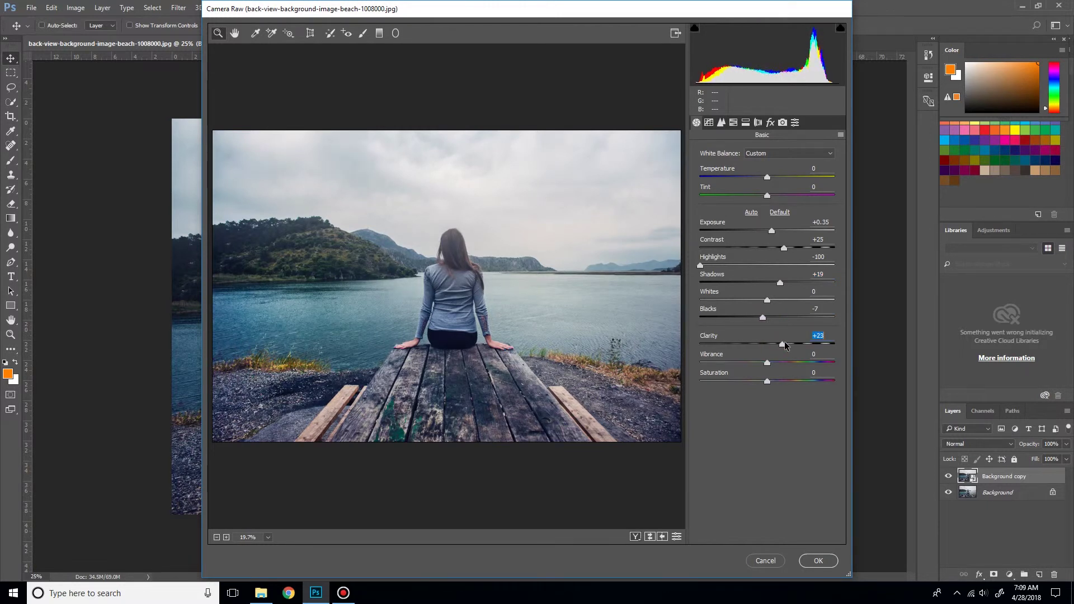
left_click_drag(784, 344, 785, 344)
mouse_move(767, 362)
left_mouse_down()
mouse_move(795, 363)
mouse_move(764, 382)
left_mouse_up()
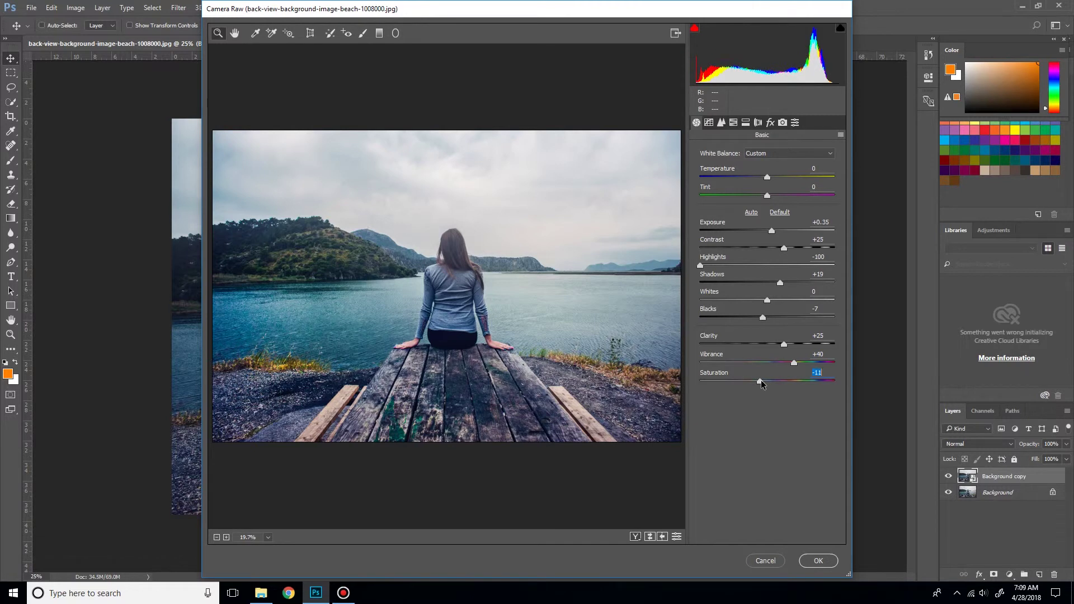
left_click_drag(762, 380, 760, 380)
- Shape the main point tone curve with shadow, midtone and highlight points and a raised black point
left_click(708, 122)
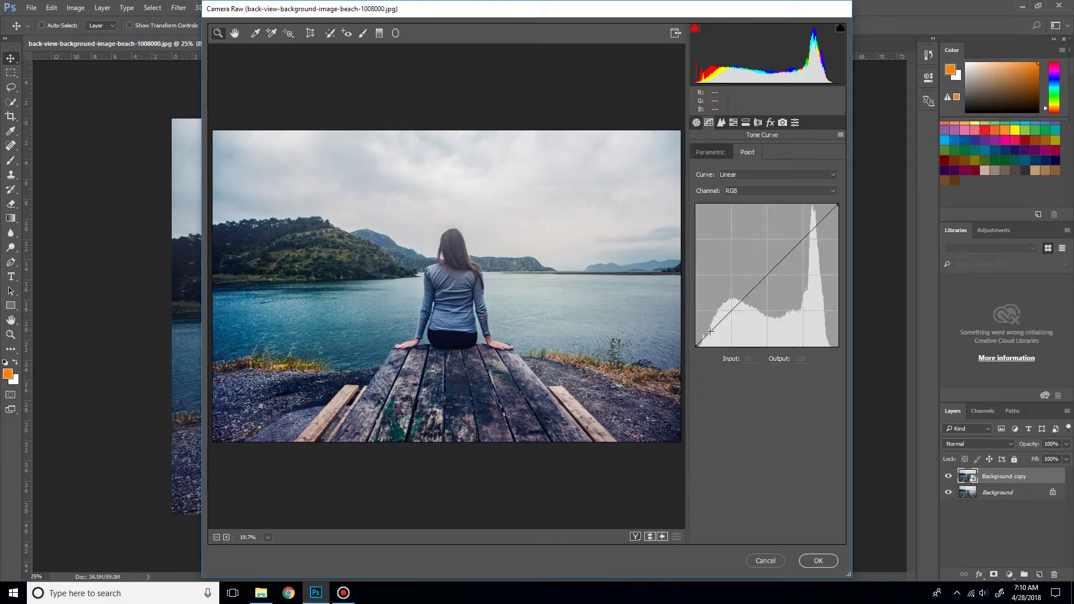
left_click(731, 309)
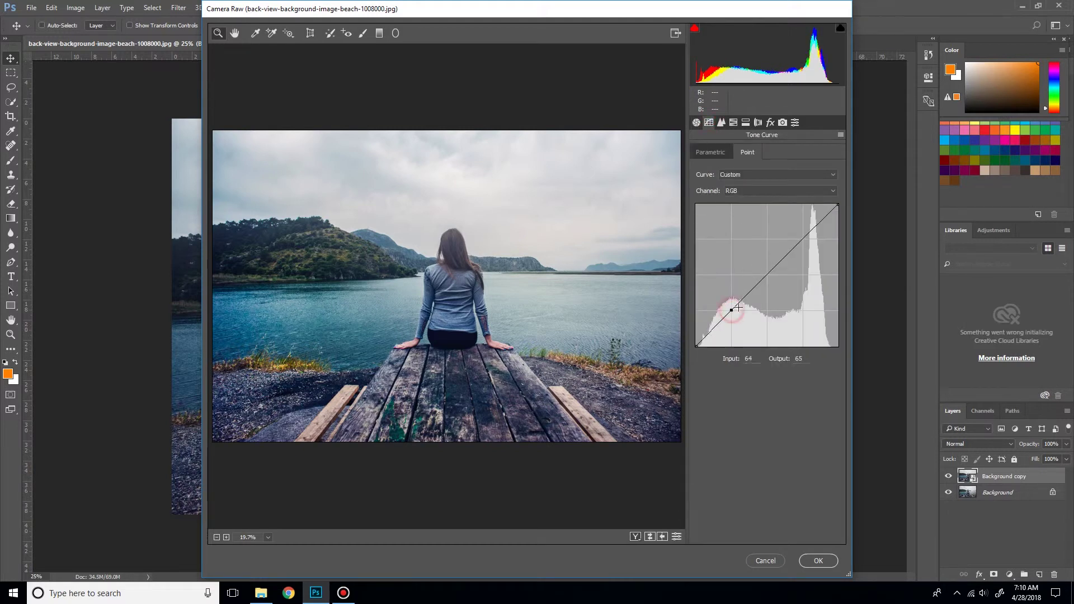
left_click(768, 277)
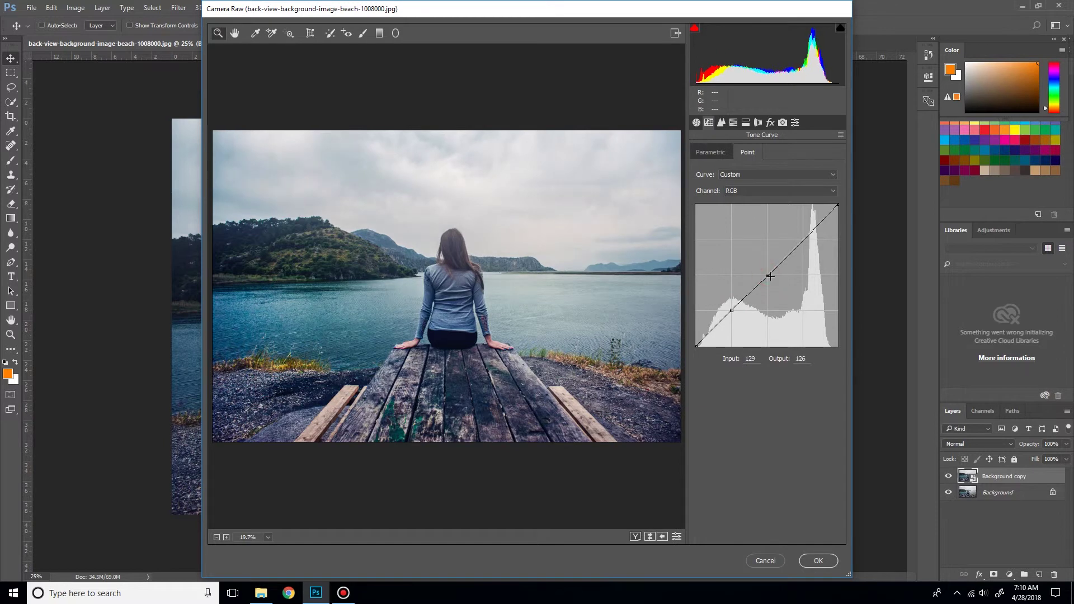
left_click_drag(768, 276, 768, 274)
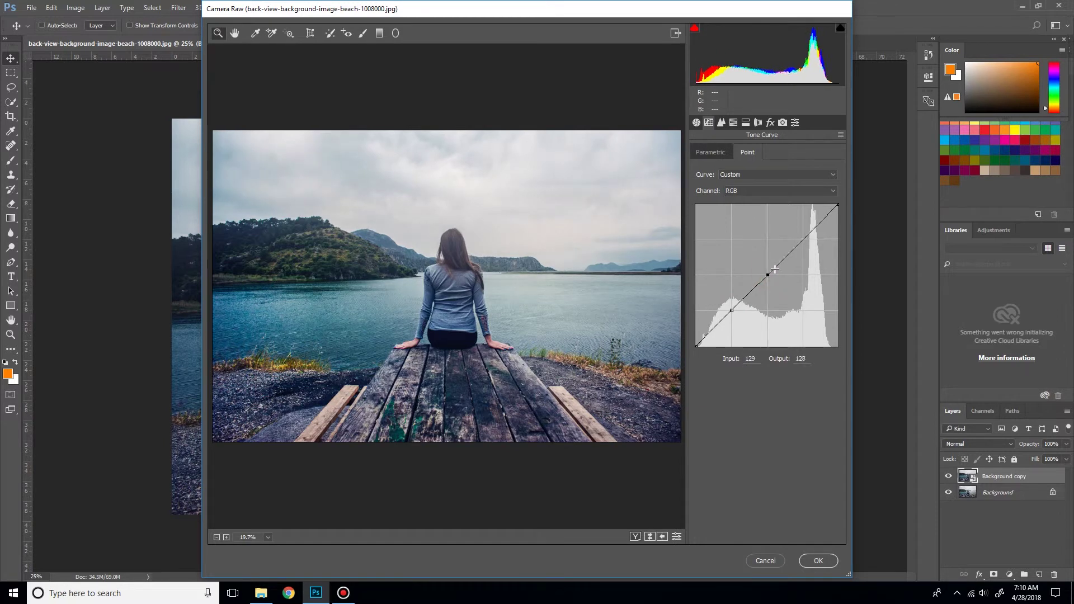
left_click(803, 238)
left_click_drag(697, 342, 693, 322)
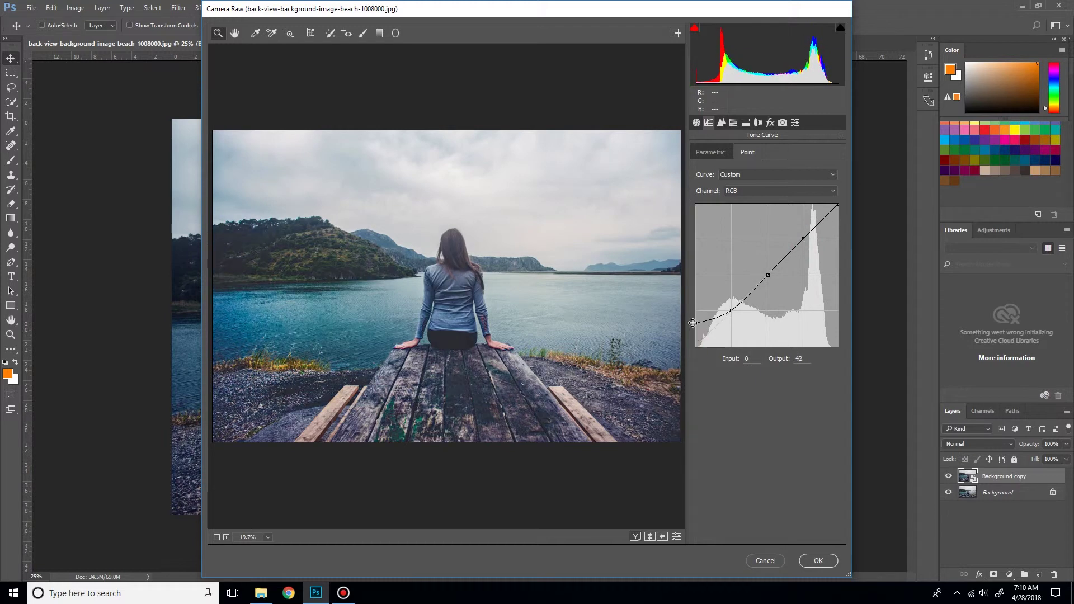
left_click(820, 216)
left_click_drag(820, 215, 819, 213)
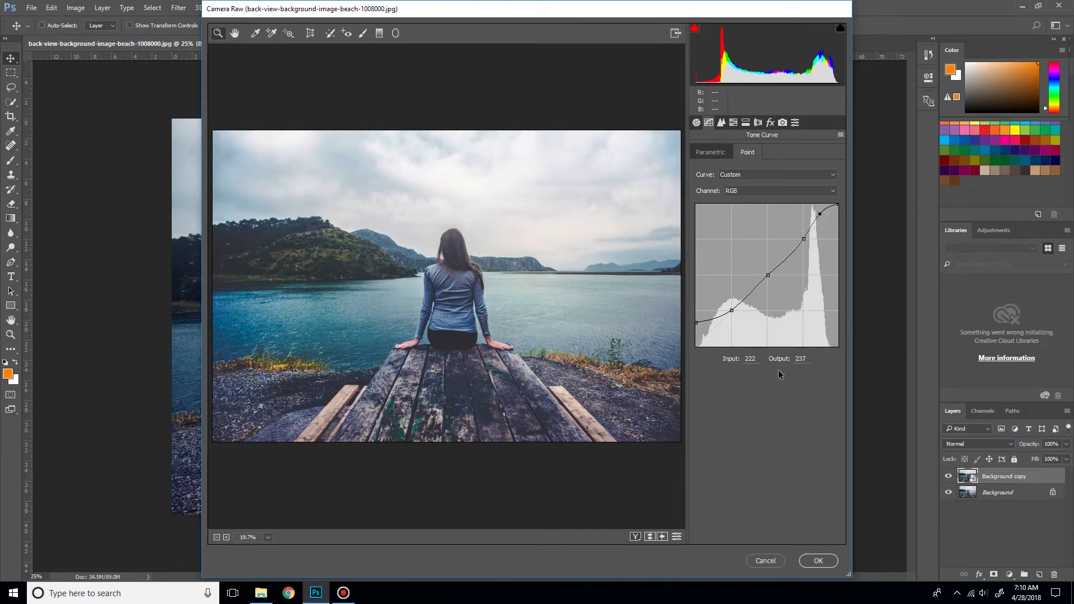
- On the Blue channel curve, add two midpoints, raise black to 40 and lower white to 221
left_click(744, 190)
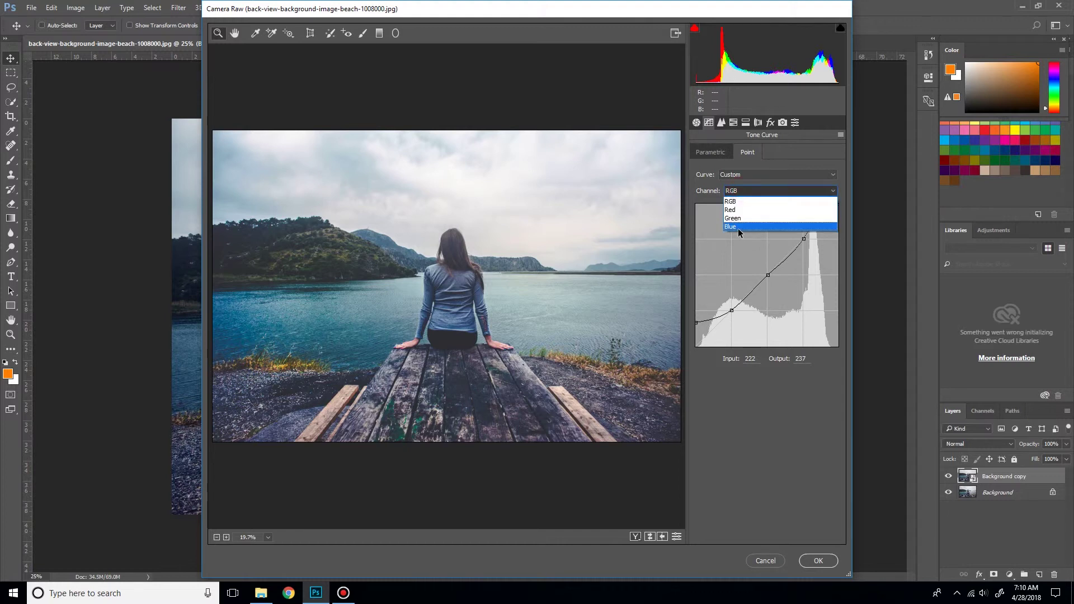
left_click(737, 227)
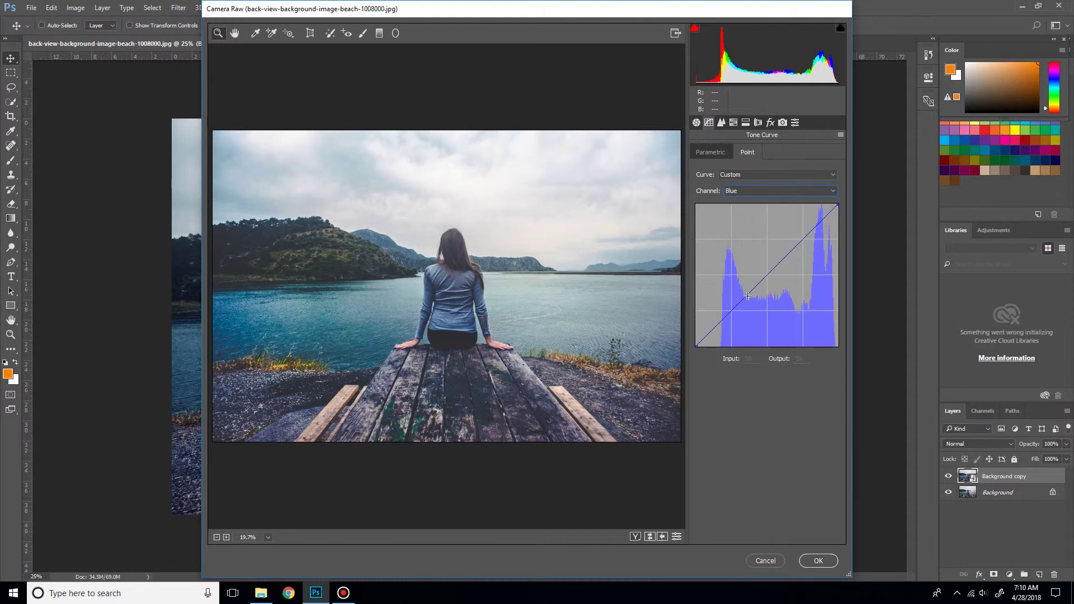
left_click(749, 293)
left_click(786, 256)
left_click_drag(697, 345, 693, 324)
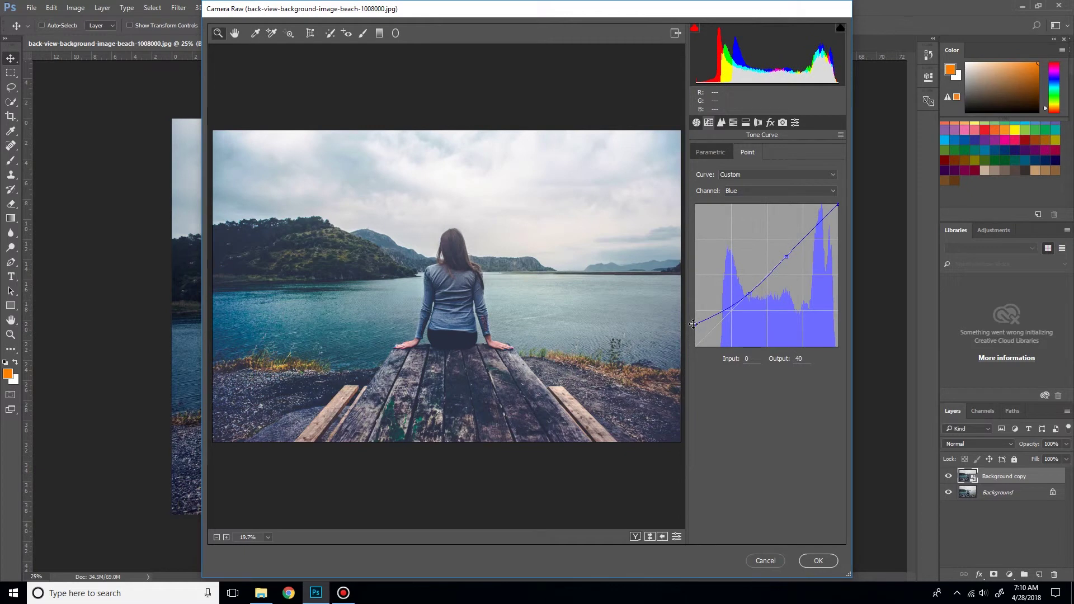
left_click_drag(837, 205, 840, 223)
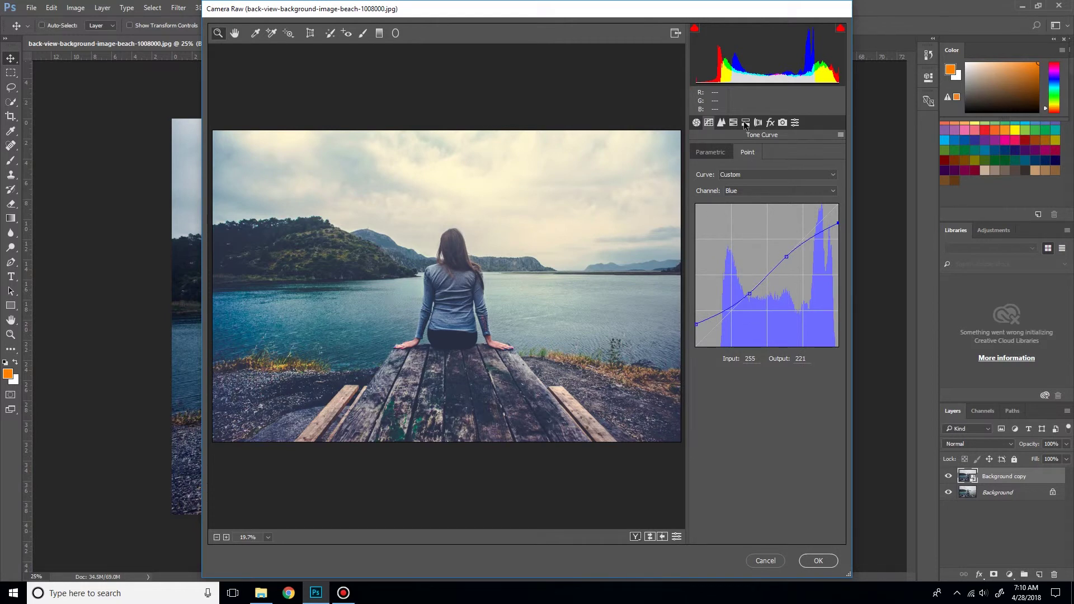
- Add light sharpening and push the Oranges hue to +100
left_click(720, 122)
left_click_drag(700, 168, 718, 170)
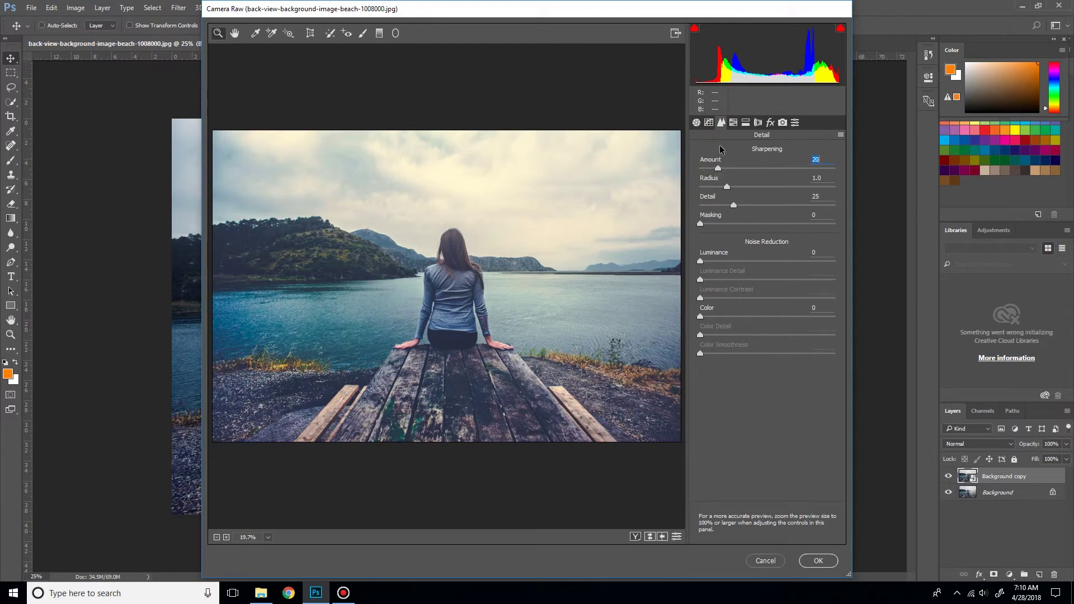
left_click(731, 125)
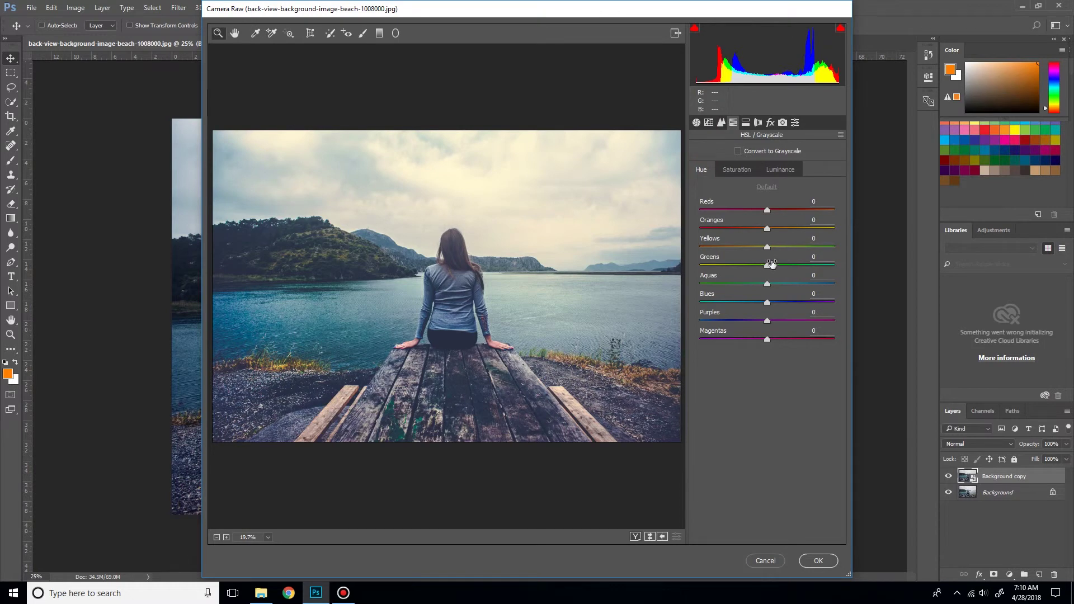
left_click_drag(767, 228, 822, 228)
mouse_move(822, 229)
left_mouse_down()
mouse_move(749, 229)
mouse_move(867, 246)
left_mouse_up()
left_click(767, 246)
- Push the Yellows hue to +100 and adjust the Greens hue
mouse_move(768, 247)
left_mouse_down()
mouse_move(670, 245)
mouse_move(877, 256)
mouse_move(774, 256)
left_mouse_up()
mouse_move(773, 254)
left_mouse_down()
mouse_move(703, 243)
mouse_move(879, 268)
left_mouse_up()
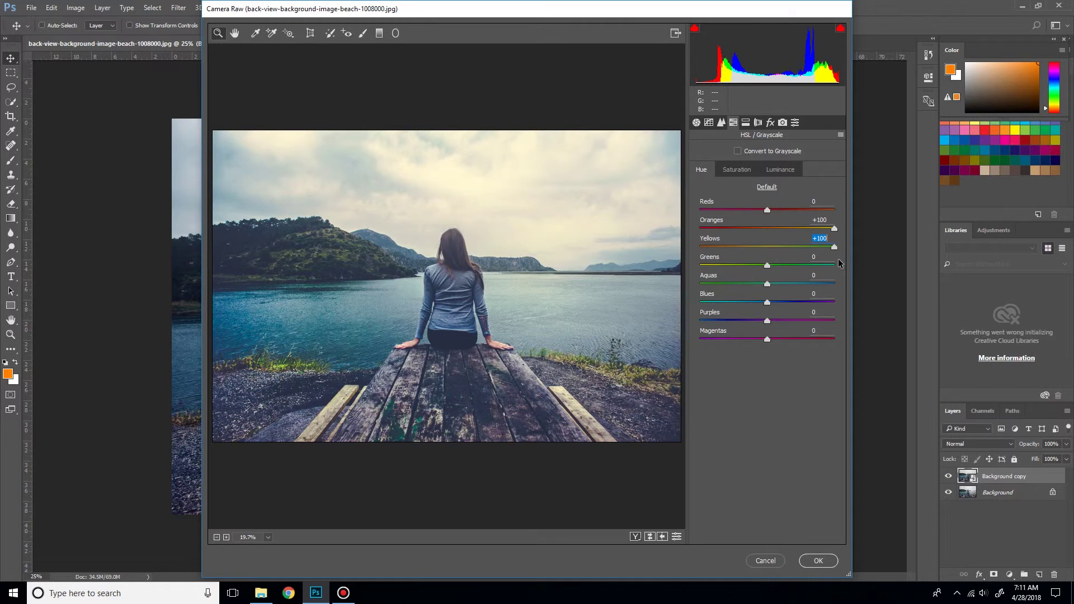
left_click_drag(767, 265, 664, 268)
mouse_move(834, 265)
left_mouse_down()
mouse_move(734, 265)
mouse_move(893, 282)
left_mouse_up()
mouse_move(834, 266)
left_mouse_down()
mouse_move(768, 285)
mouse_move(685, 273)
left_mouse_up()
- Boost Aquas saturation to +55 and raise Reds and Oranges luminance to +6
left_click(736, 171)
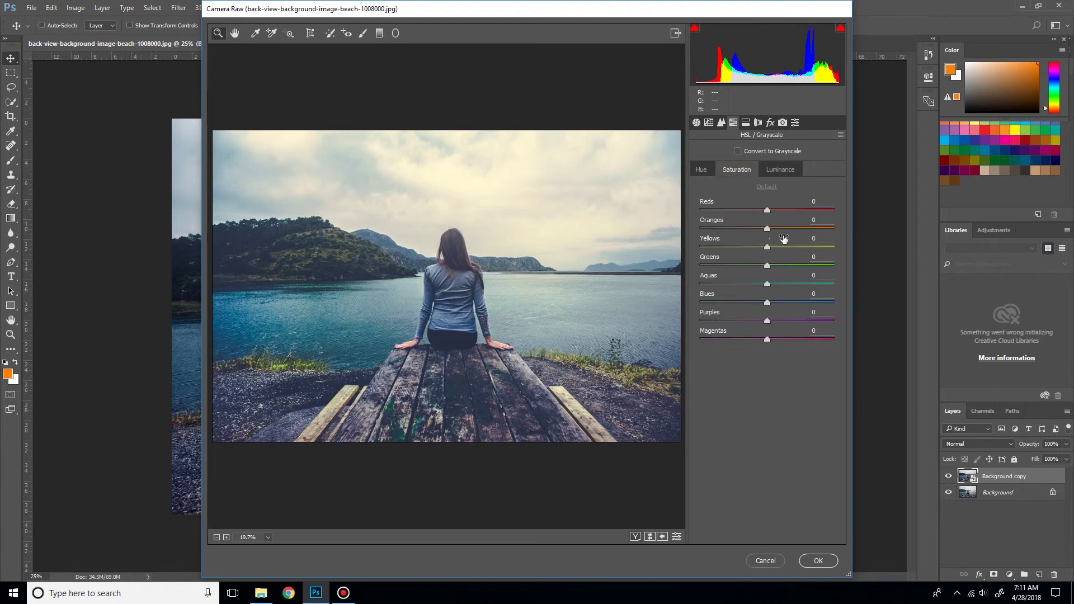
left_click_drag(766, 285, 866, 294)
left_click(799, 288)
left_click_drag(799, 288, 801, 289)
left_click(780, 169)
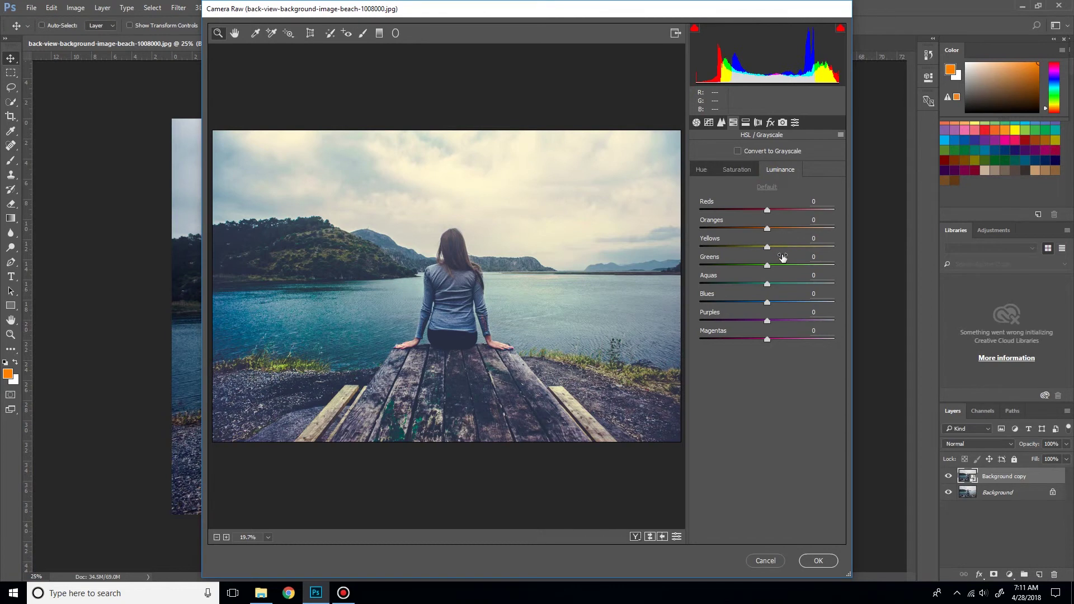
mouse_move(767, 210)
left_mouse_down()
mouse_move(771, 228)
mouse_move(771, 211)
left_mouse_up()
- Add a post-crop vignette with amount -40 and feather 100 in the Effects panel
left_click(746, 123)
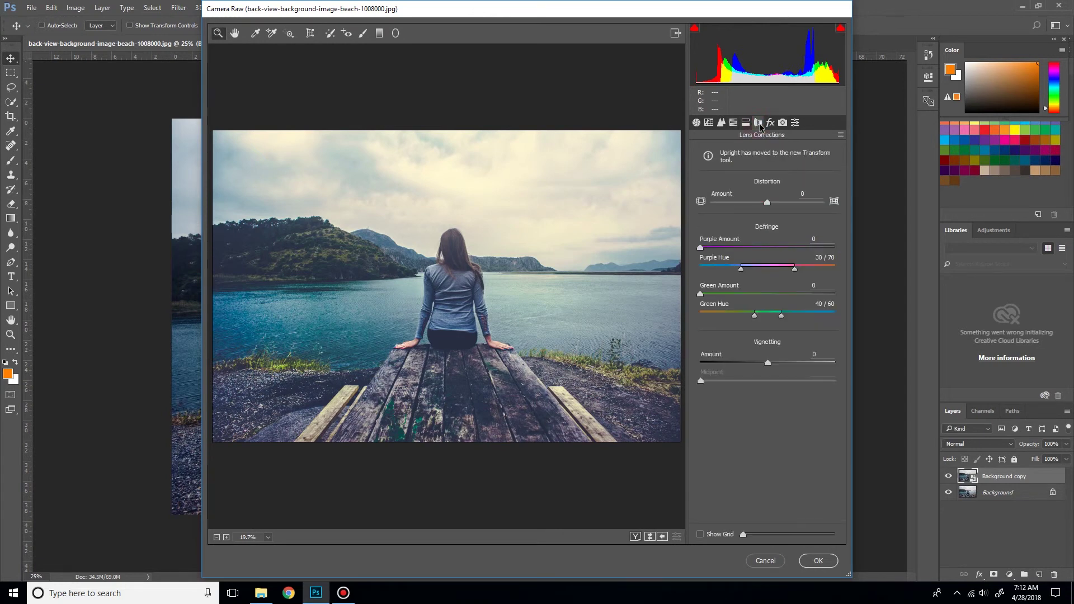
left_click(772, 125)
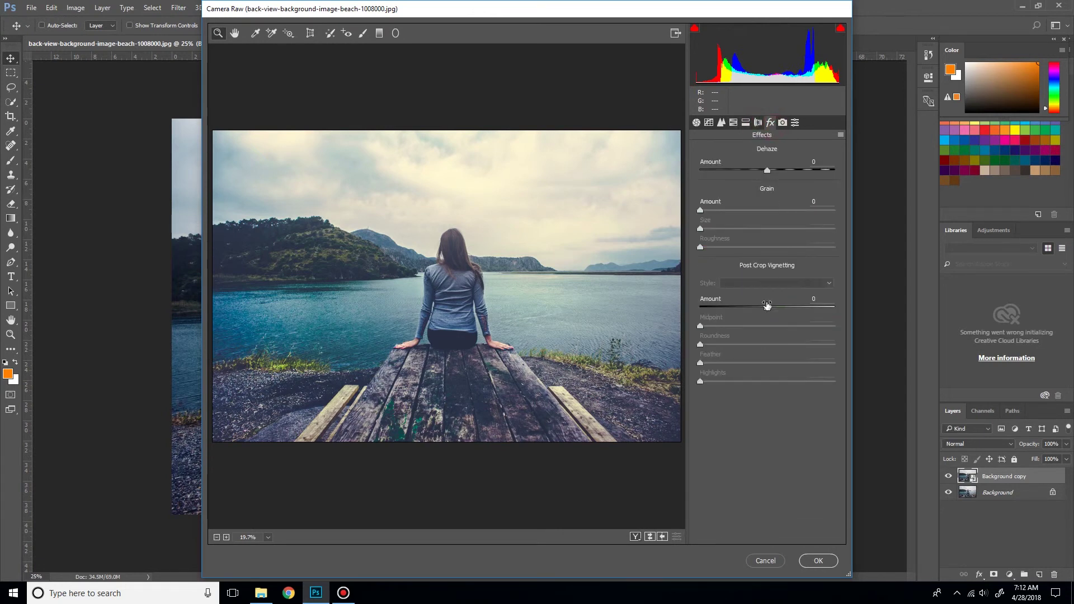
left_click_drag(765, 308, 740, 309)
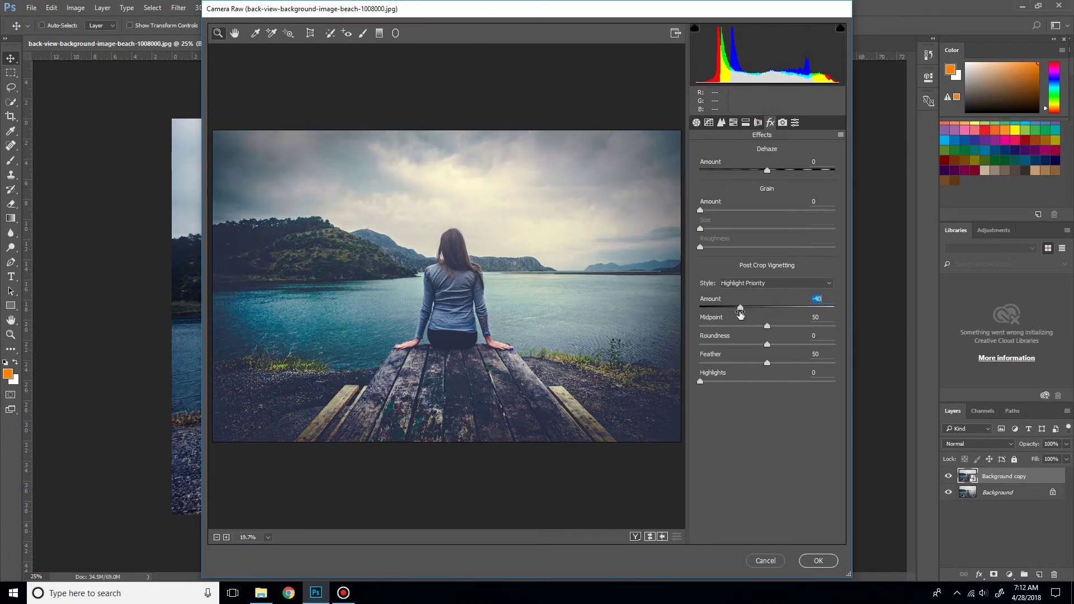
left_click_drag(766, 362, 923, 367)
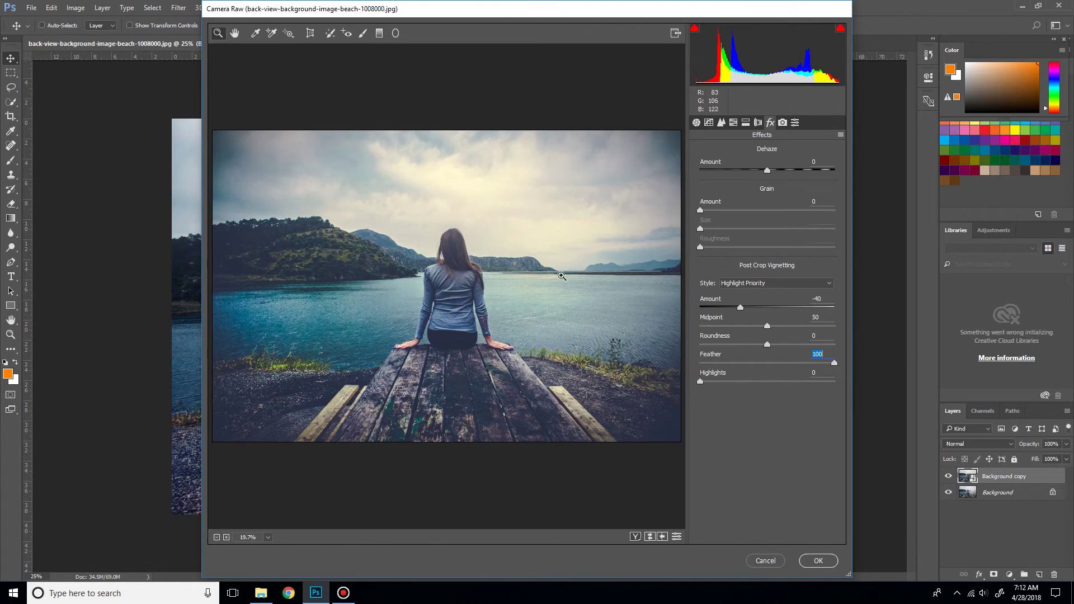
- Fine-tune the Basic white balance to Temperature +1 and Tint -5
left_click(783, 122)
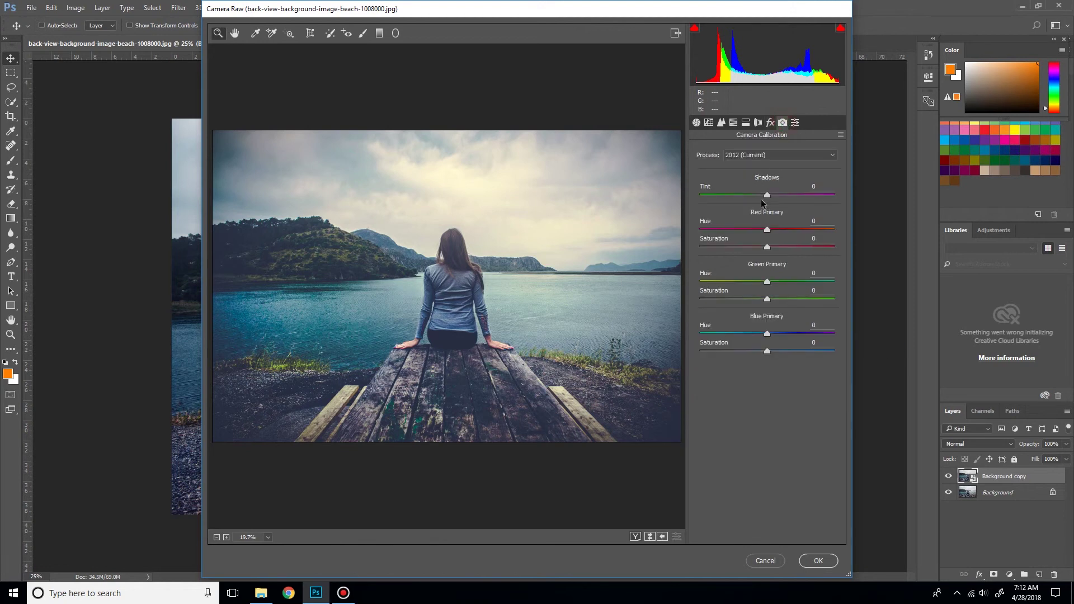
left_click(693, 123)
left_click_drag(767, 178, 773, 180)
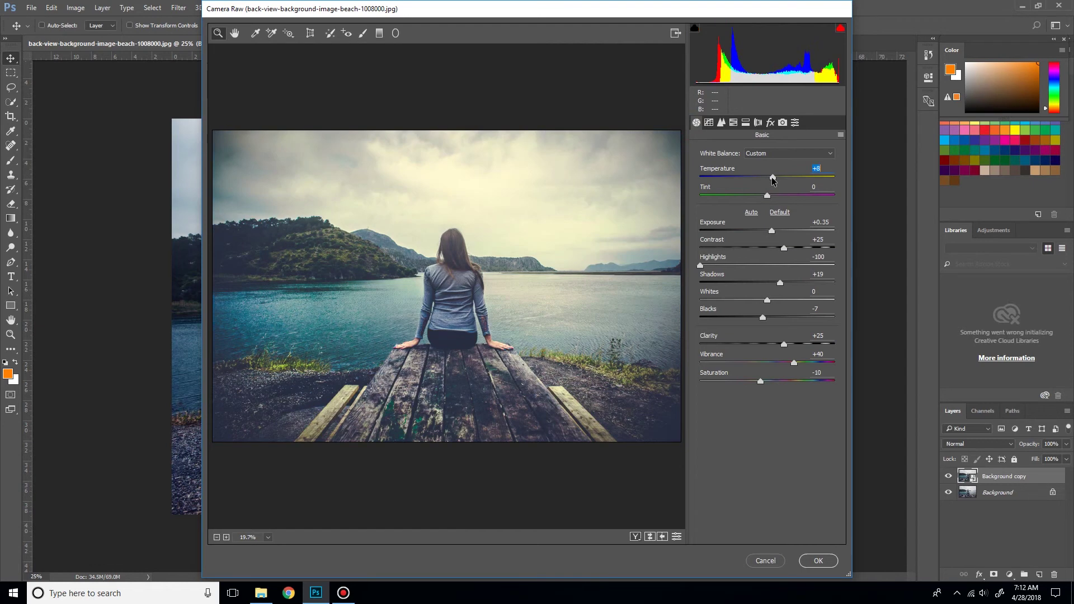
left_click_drag(772, 180, 766, 180)
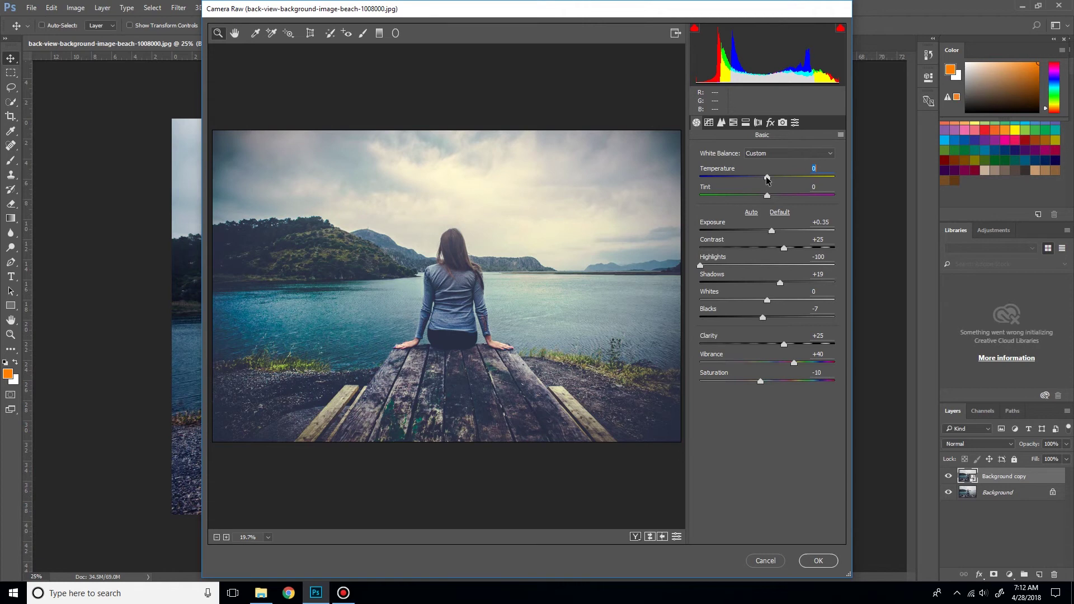
left_click_drag(766, 179, 768, 180)
left_click_drag(767, 196, 768, 180)
- Apply the Camera Raw filter, then toggle the Background copy's visibility, leaving it hidden
left_click(813, 562)
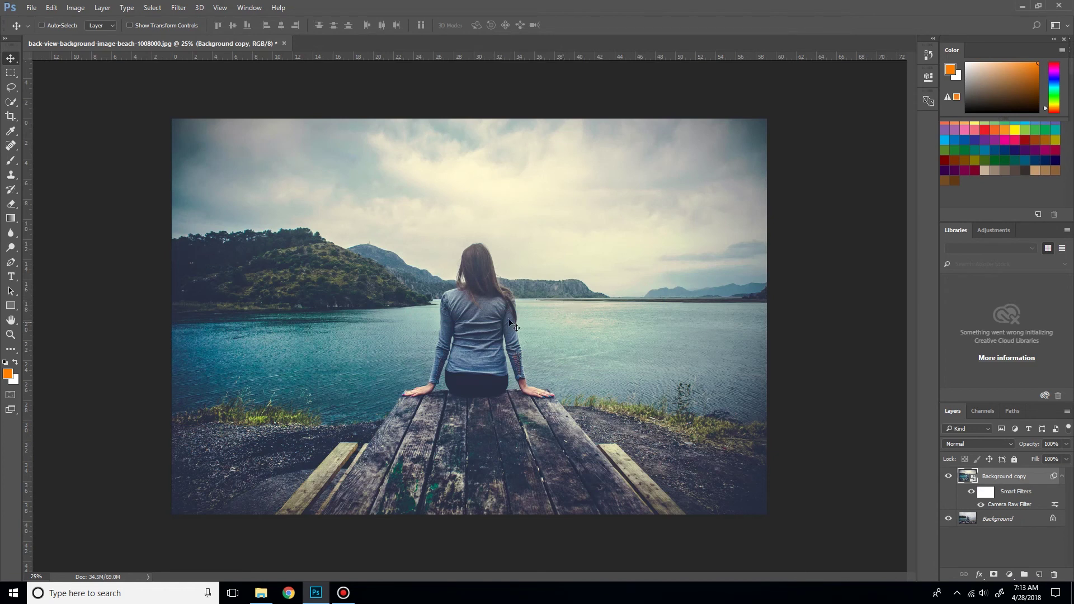
left_click(948, 476)
left_click(949, 476)
left_click(948, 477)
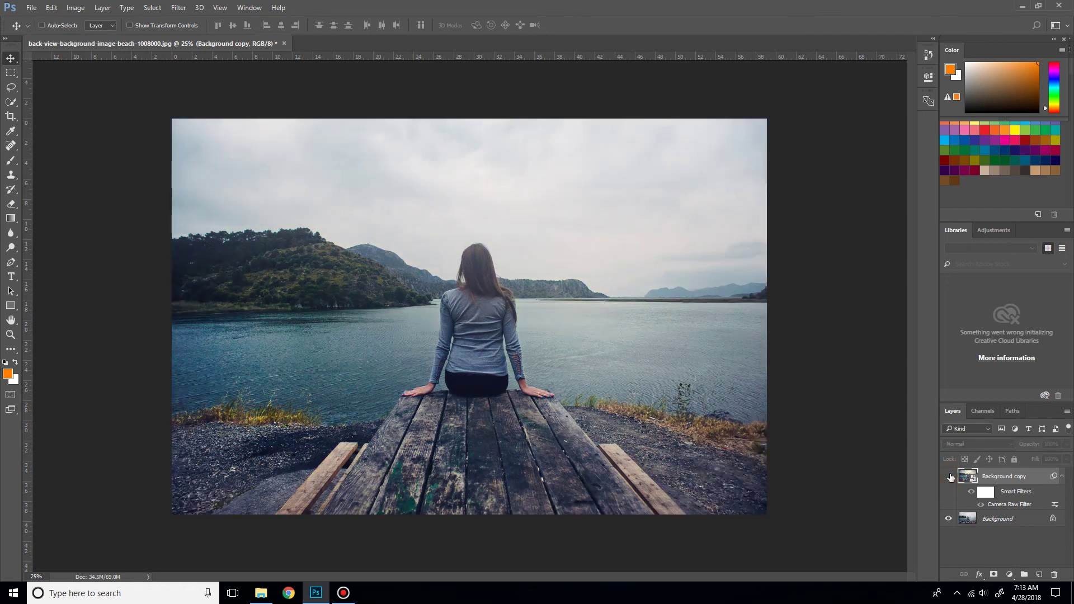